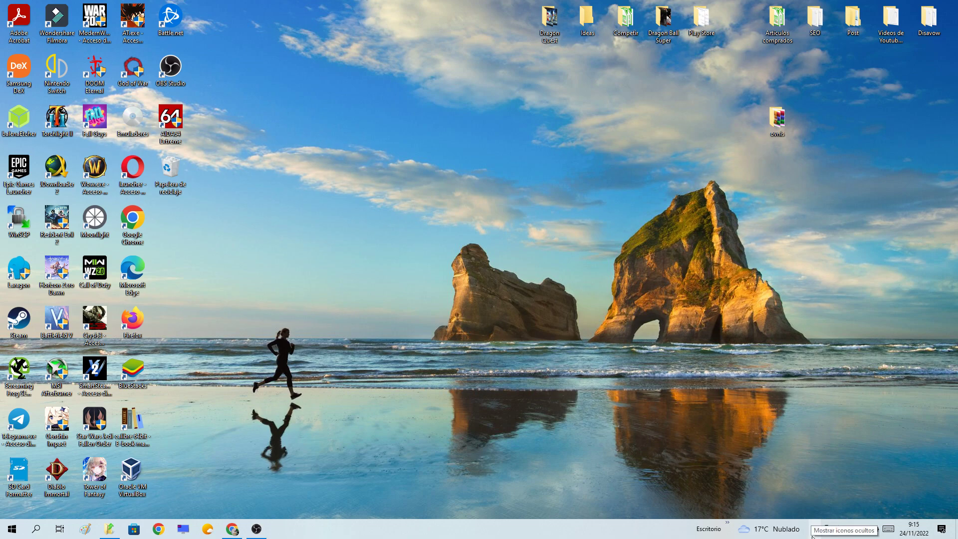
# Show the hidden notification area icons and examine the list of removable devices under the safely remove hardware icon
pyautogui.click(813, 529)
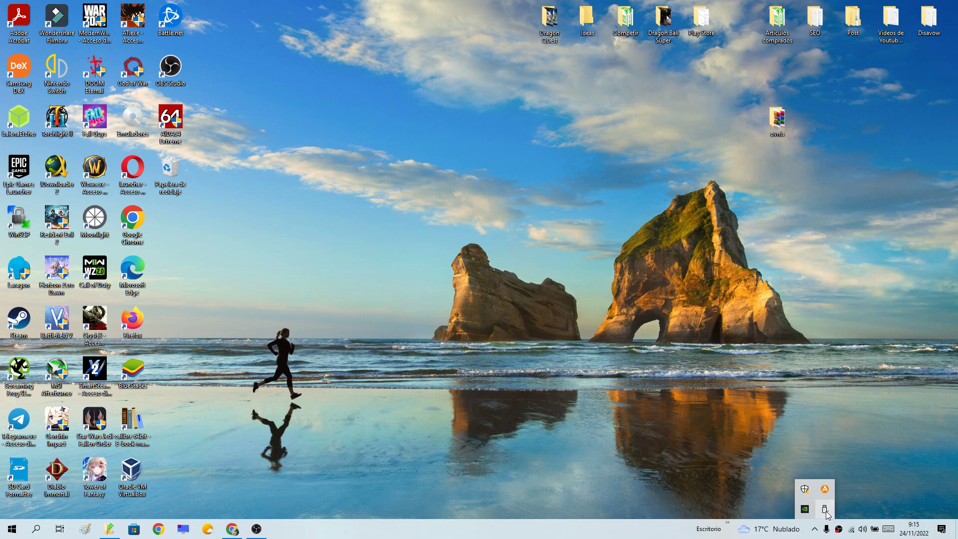
pyautogui.click(826, 511)
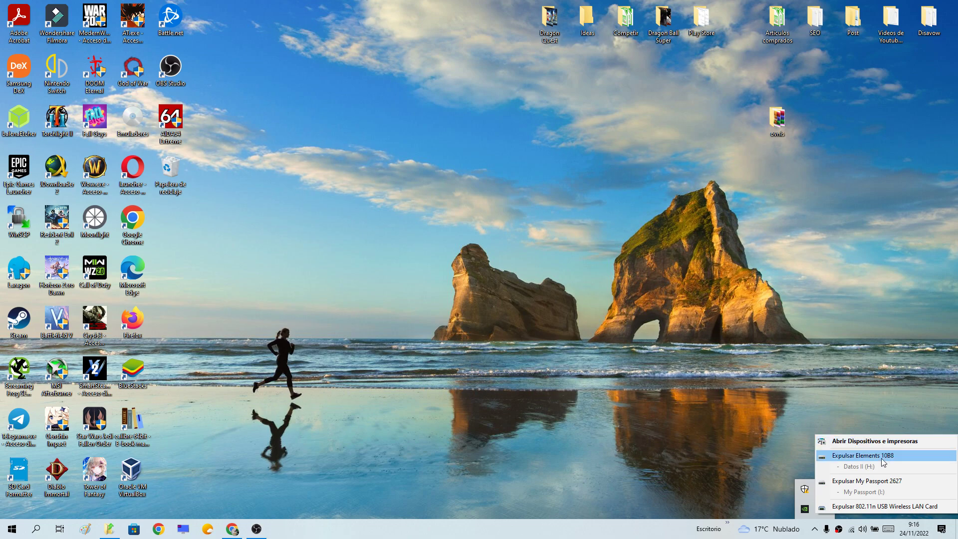
pyautogui.click(731, 433)
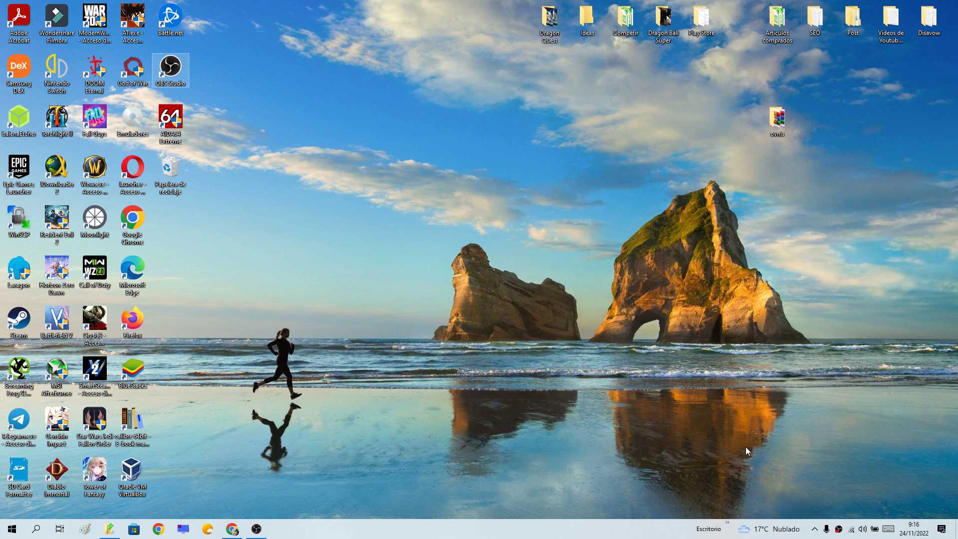
pyautogui.click(816, 529)
pyautogui.click(824, 509)
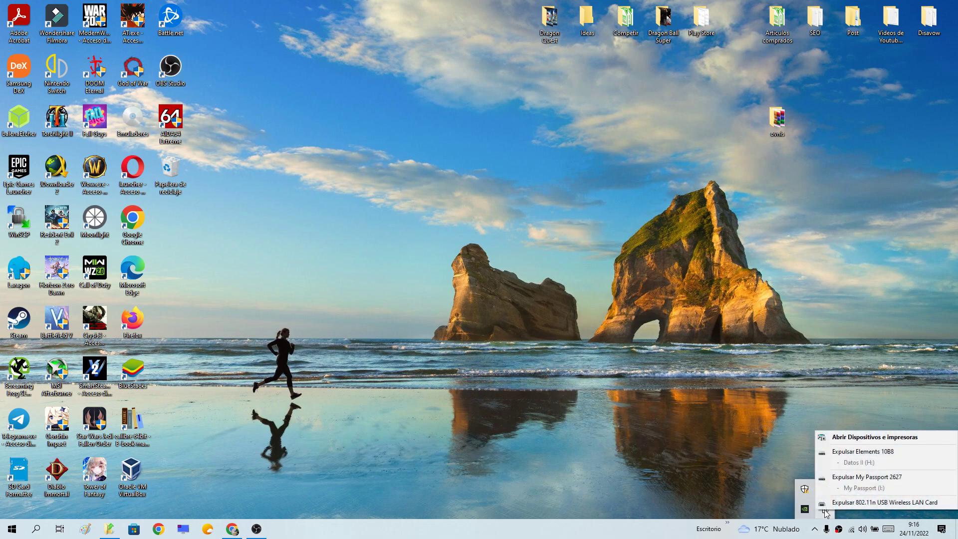
pyautogui.click(727, 449)
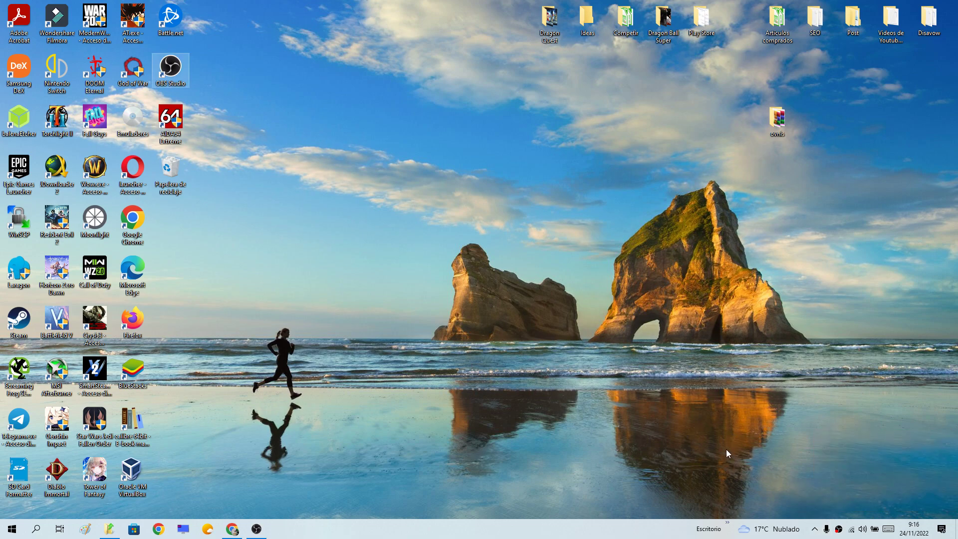
pyautogui.click(811, 534)
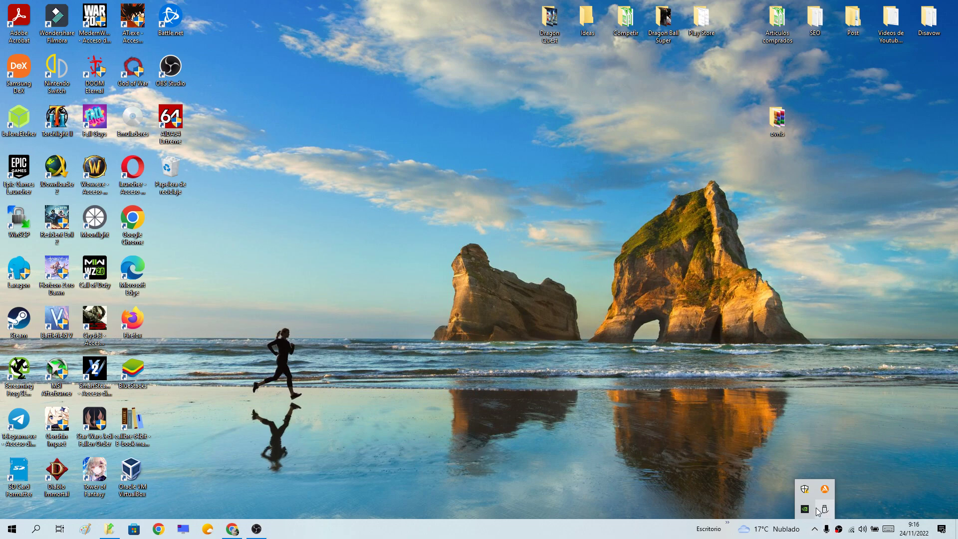
pyautogui.click(652, 472)
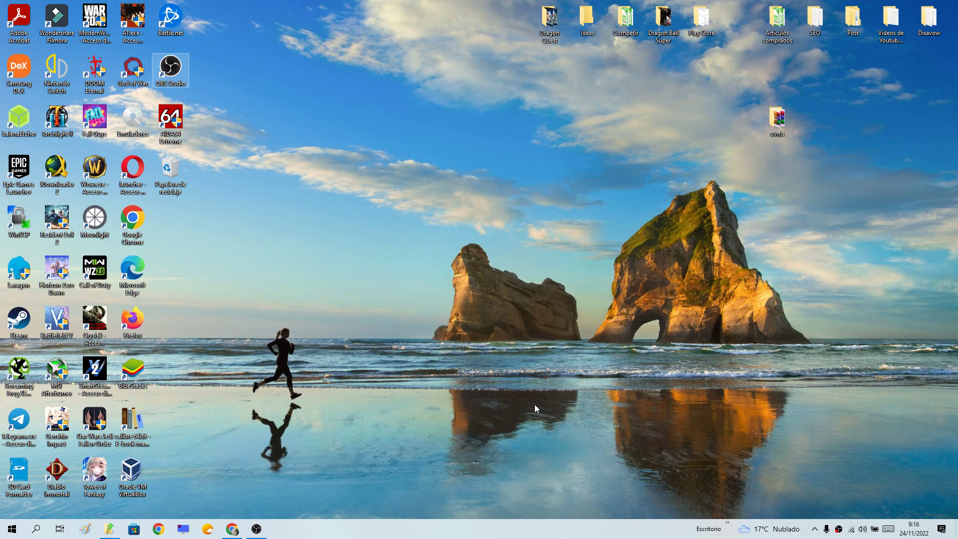
# Open the taskbar settings and go to the page for selecting which icons appear on the taskbar
pyautogui.rightClick(513, 532)
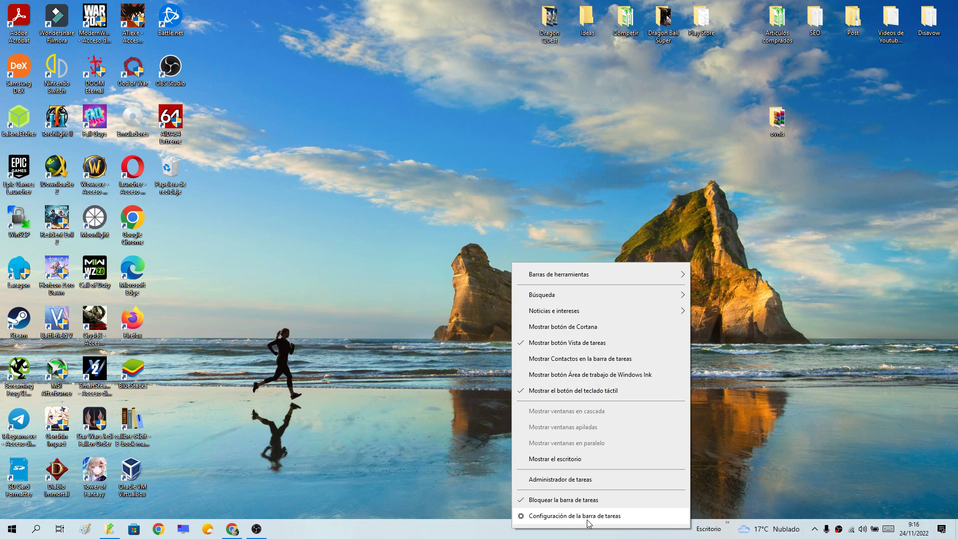
pyautogui.click(632, 519)
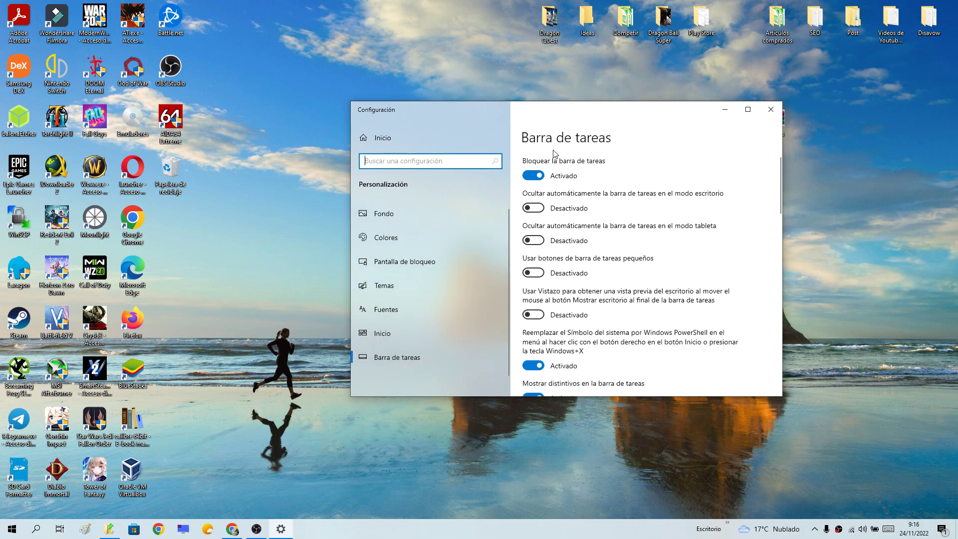
pyautogui.click(403, 357)
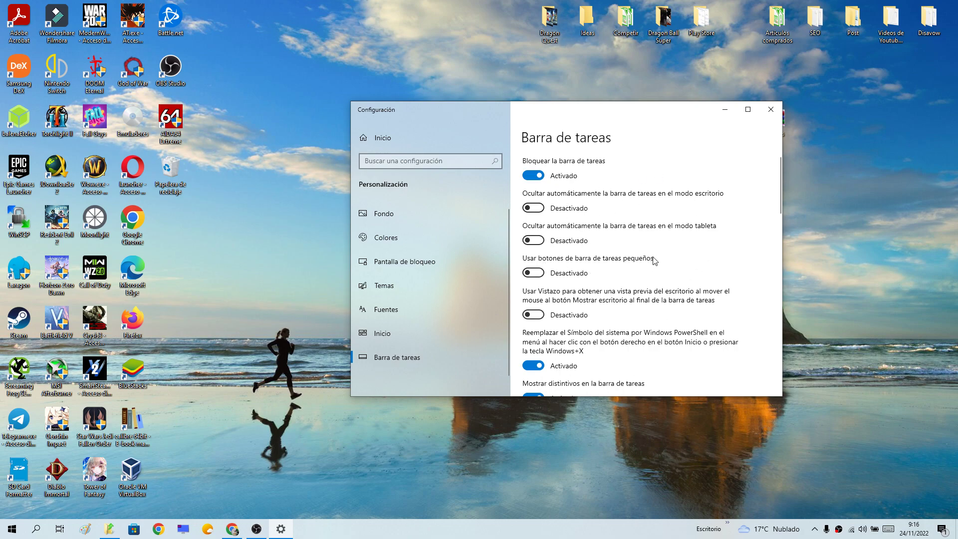
pyautogui.scroll(-5, 654, 260)
pyautogui.scroll(-2, 654, 260)
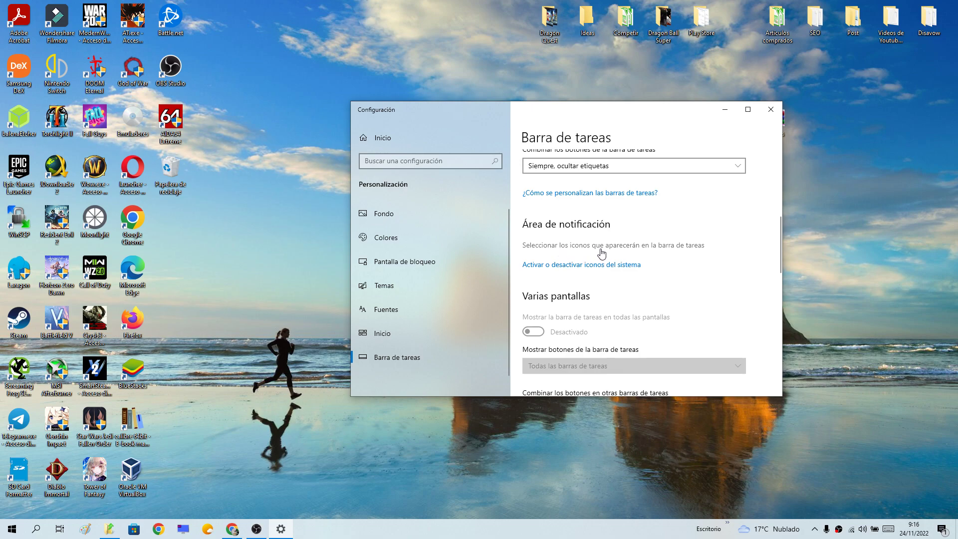
pyautogui.click(667, 250)
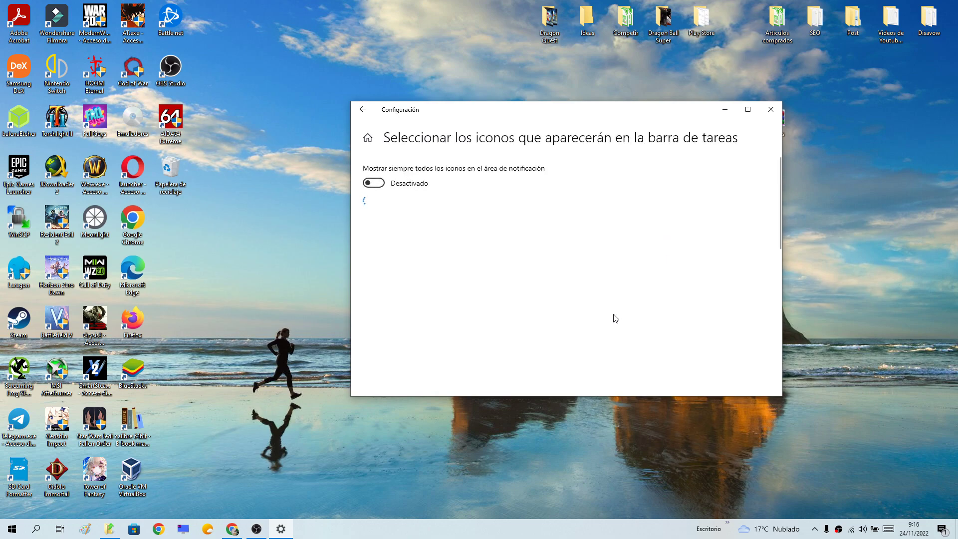
# Turn on the Explorador de Windows icon for safely removing hardware so it shows on the taskbar
pyautogui.scroll(-7, 597, 321)
pyautogui.scroll(7, 603, 312)
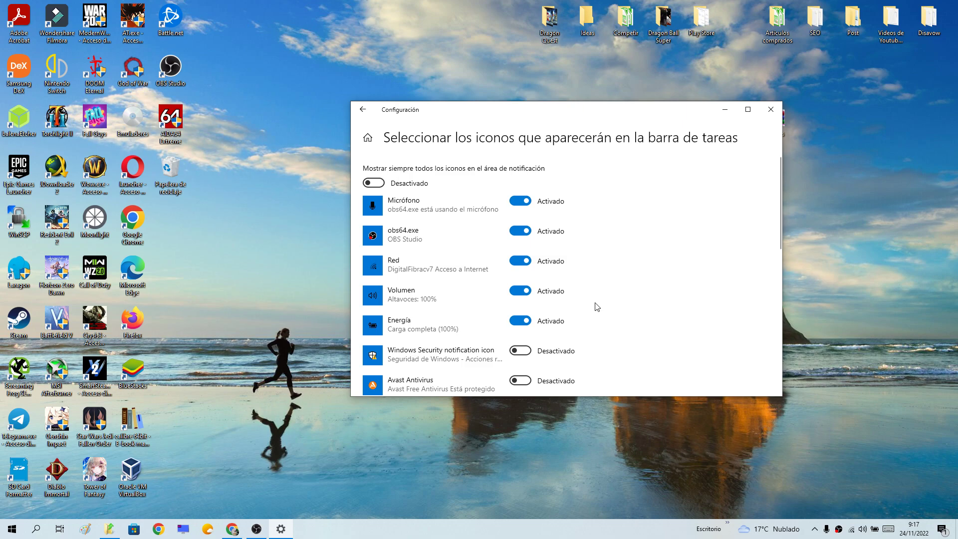
pyautogui.scroll(-5, 599, 305)
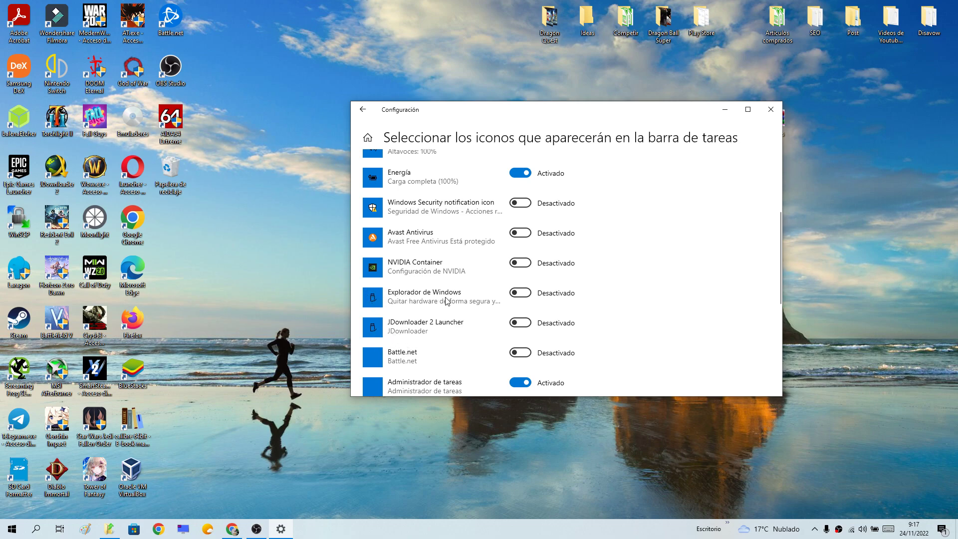
pyautogui.click(523, 294)
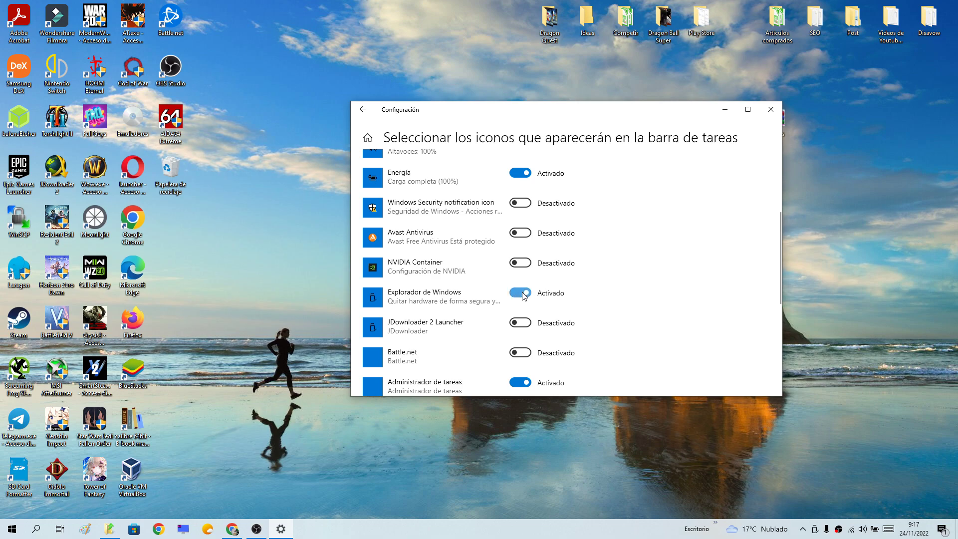
# View the removable devices from the safely remove hardware icon on the taskbar, and close the settings window
pyautogui.click(817, 533)
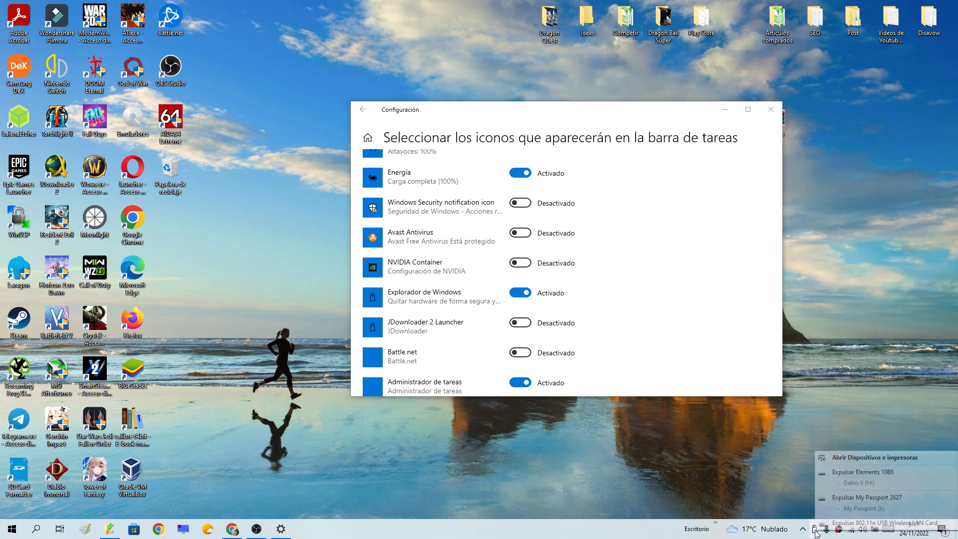
pyautogui.click(815, 534)
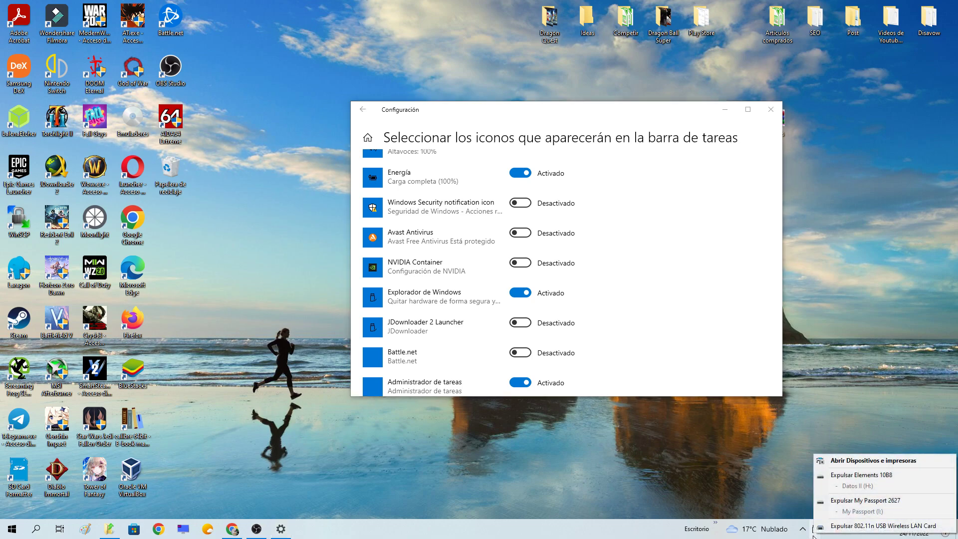
pyautogui.click(813, 536)
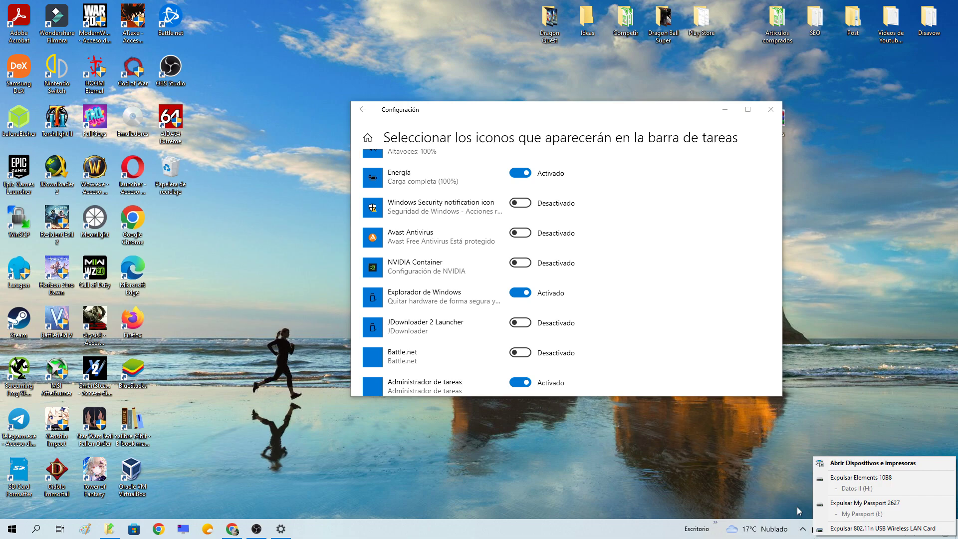
pyautogui.moveTo(768, 528)
pyautogui.click(770, 110)
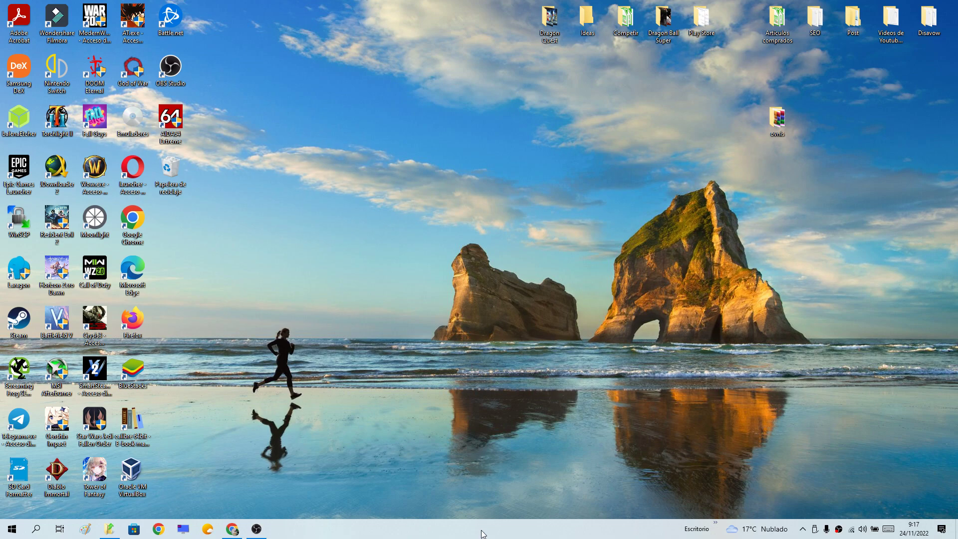
# Reopen the taskbar settings and return to the selection of icons shown in the notification area
pyautogui.rightClick(447, 529)
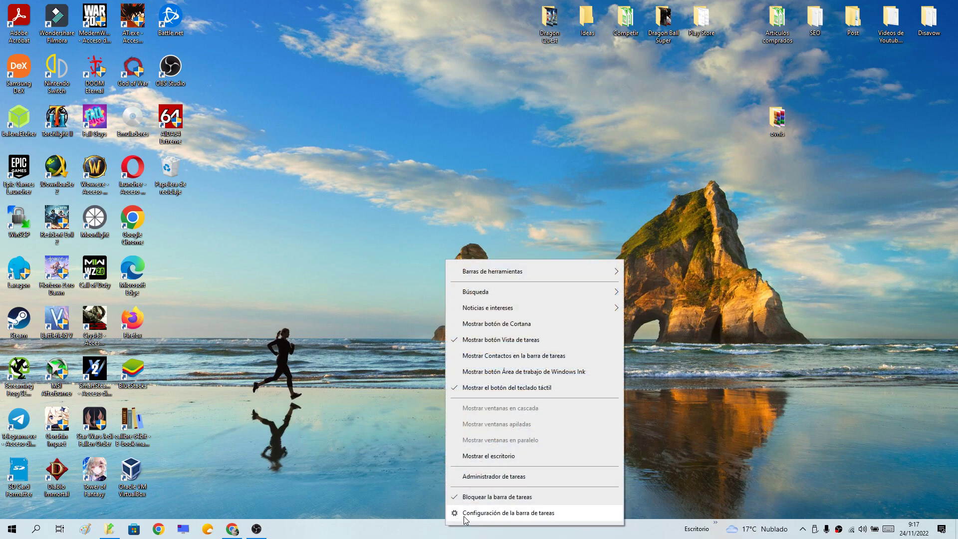
pyautogui.click(463, 516)
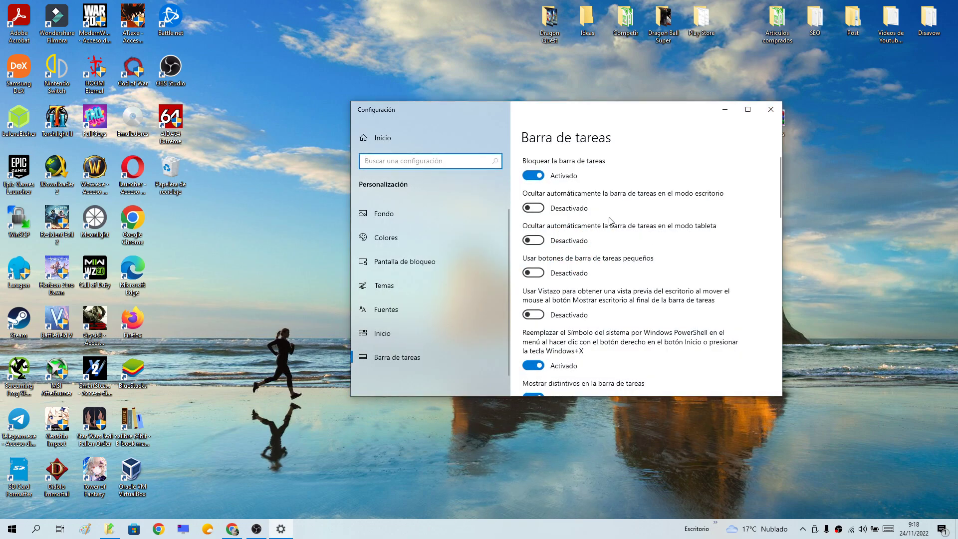
pyautogui.scroll(-5, 629, 289)
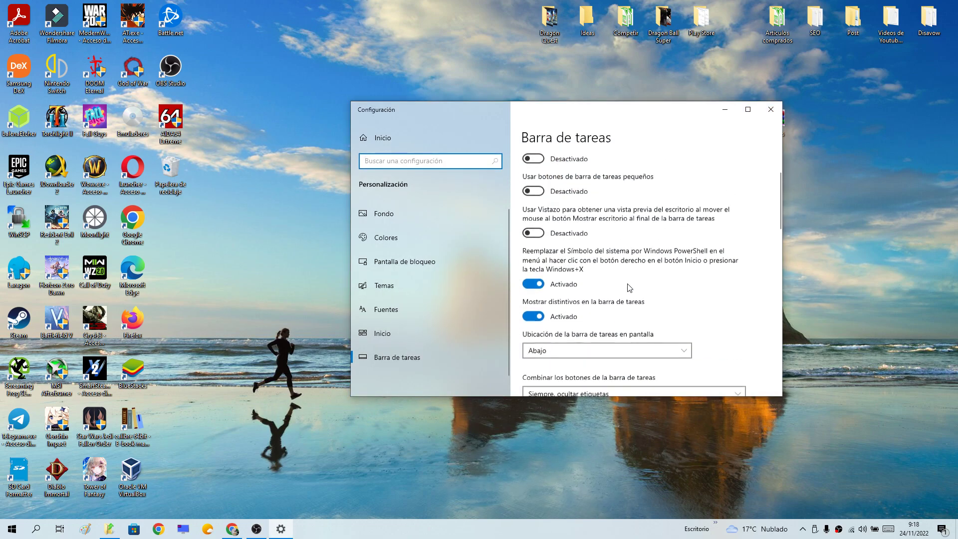
pyautogui.scroll(-2, 628, 287)
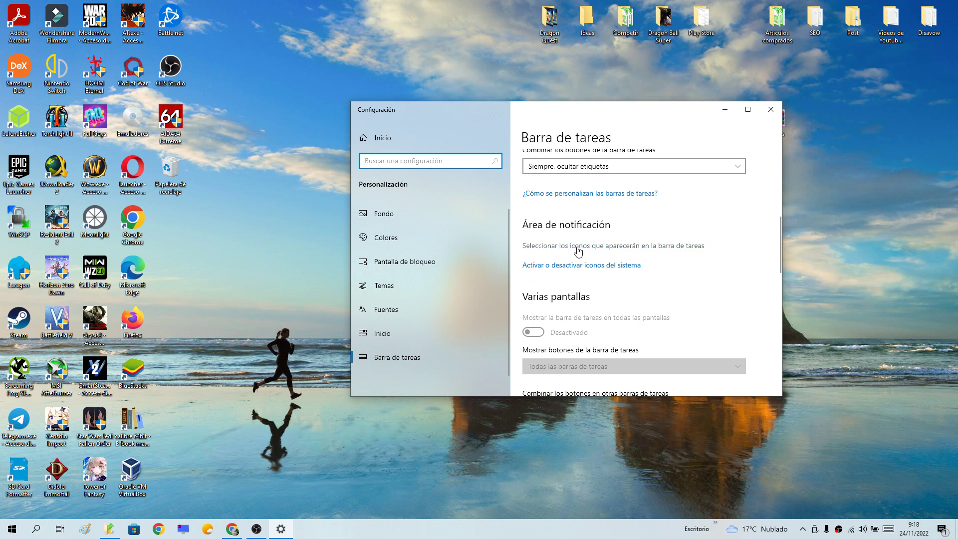
pyautogui.click(554, 248)
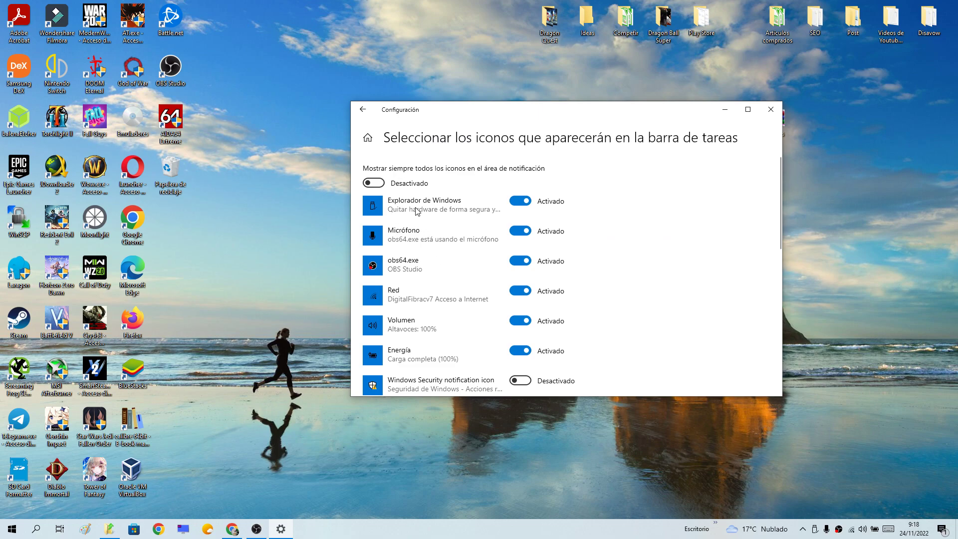
# Turn off the Explorador de Windows taskbar icon, close the settings, and check the hidden notification icons
pyautogui.click(519, 204)
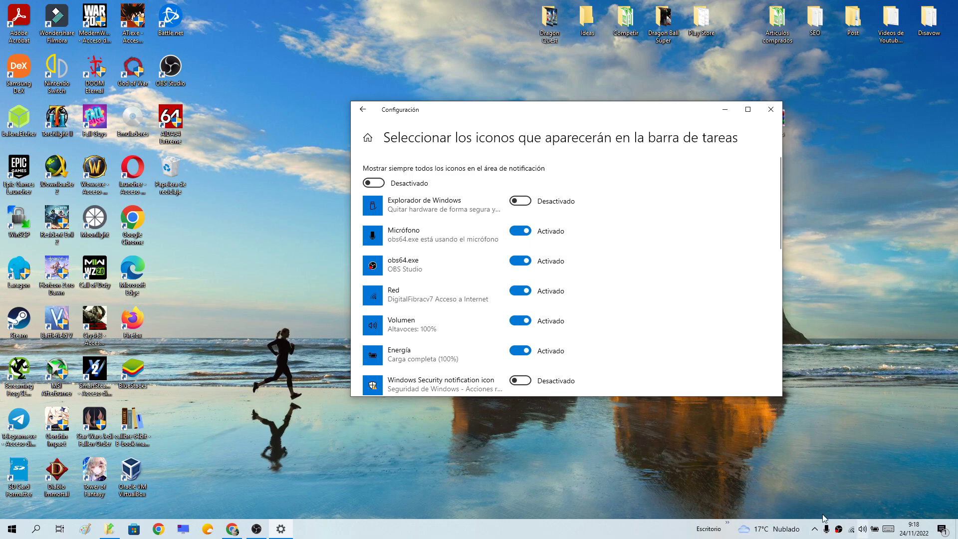
pyautogui.click(771, 109)
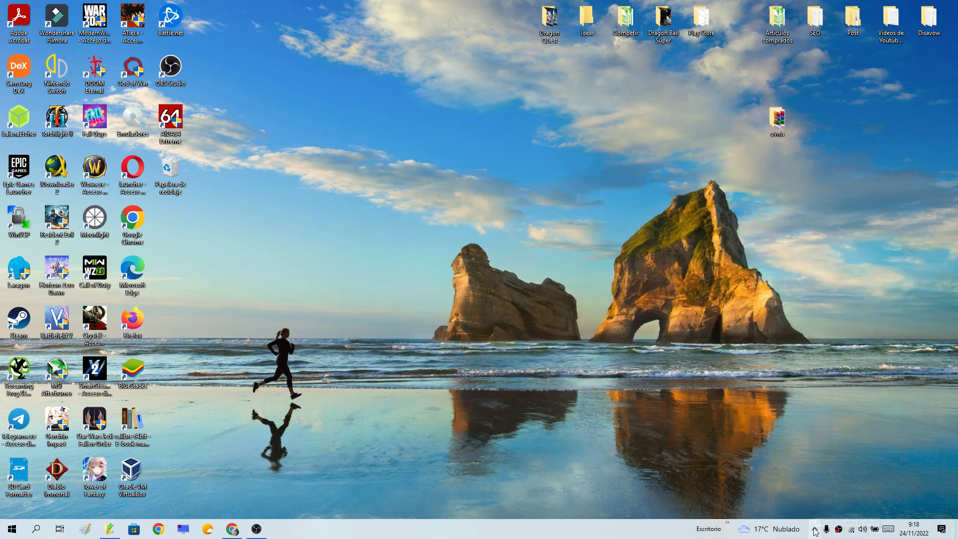
pyautogui.click(813, 529)
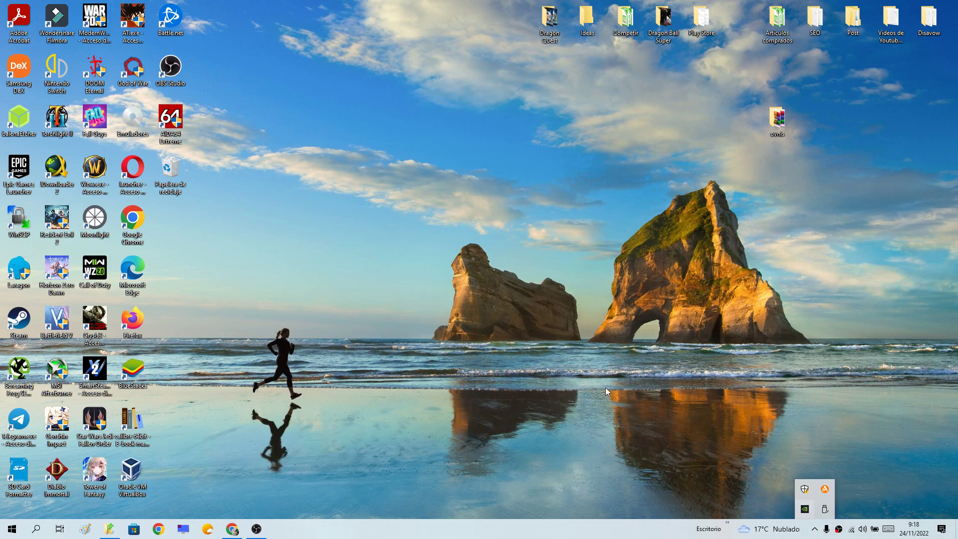
pyautogui.click(597, 375)
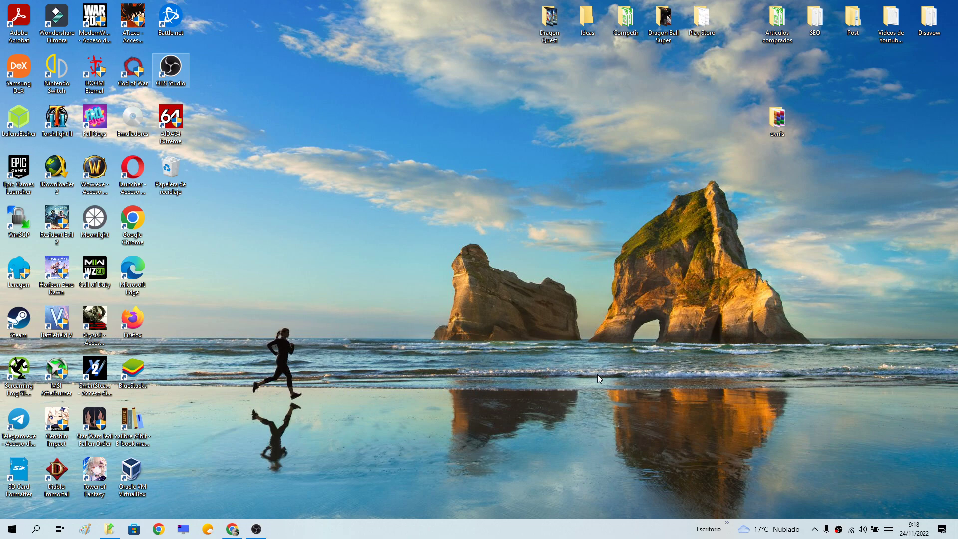